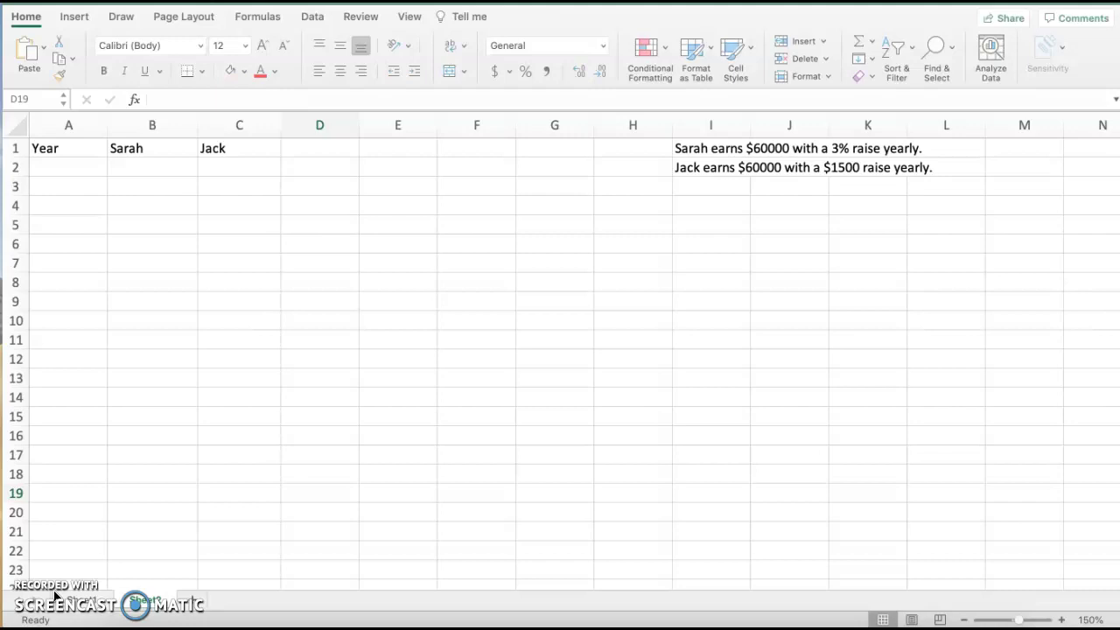
# - Label the percentage raise statement "Exponential" in M1 and the fixed raise statement "Linear" in M2
pyautogui.click(992, 149)
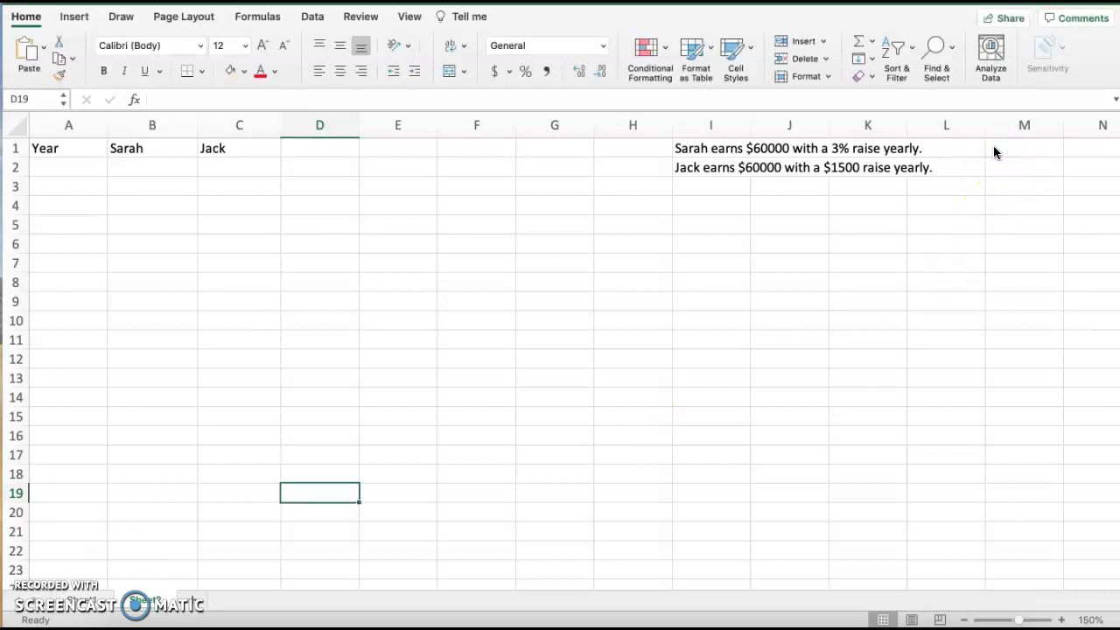
pyautogui.click(994, 152)
pyautogui.write('Exponential')
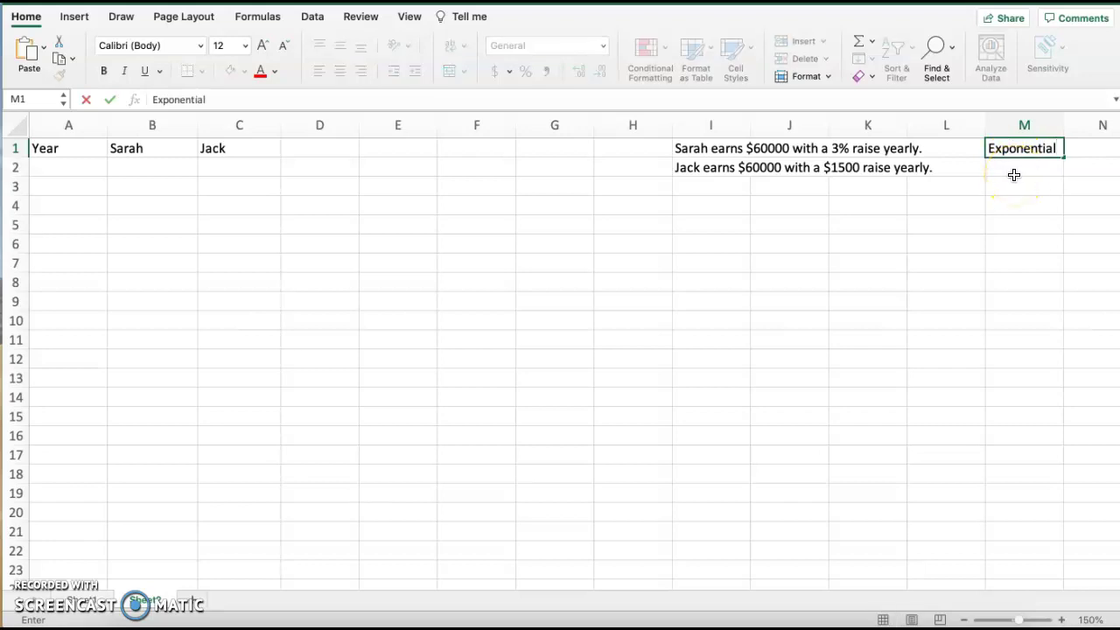
pyautogui.click(1014, 175)
pyautogui.write('Linear')
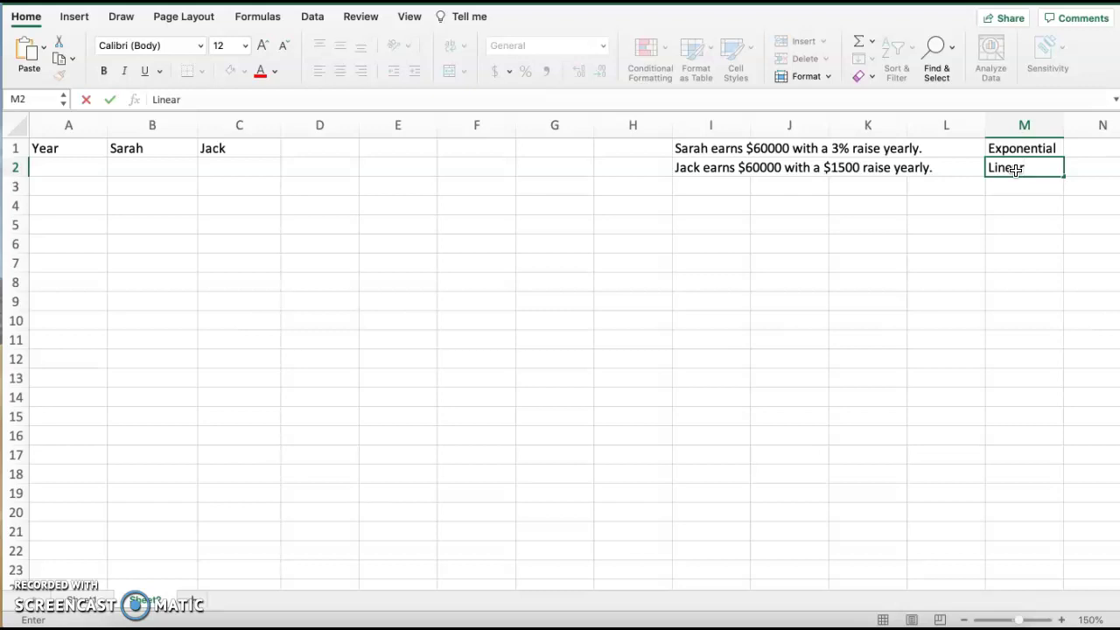
# - Enter the two earners' first names in I4 and I5, in the same order as the salary statements
pyautogui.click(711, 203)
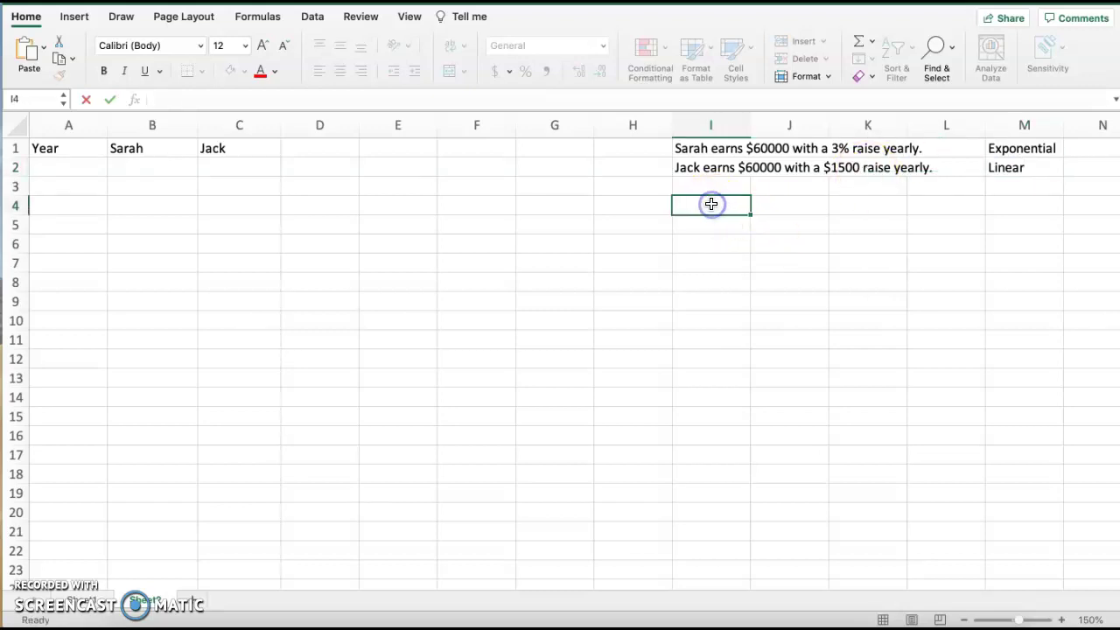
pyautogui.write('Sarah')
pyautogui.press('Return')
pyautogui.write('Jack')
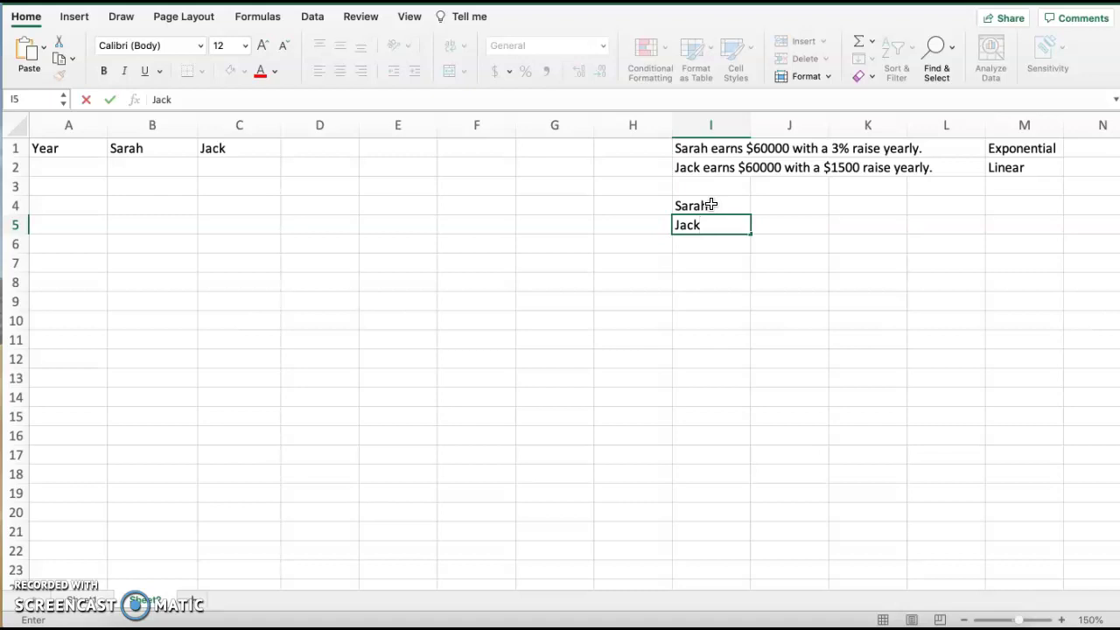
# - Write the exponential salary equation y=60000(1+0.03)^t in J4 beside the first earner's name
pyautogui.click(770, 204)
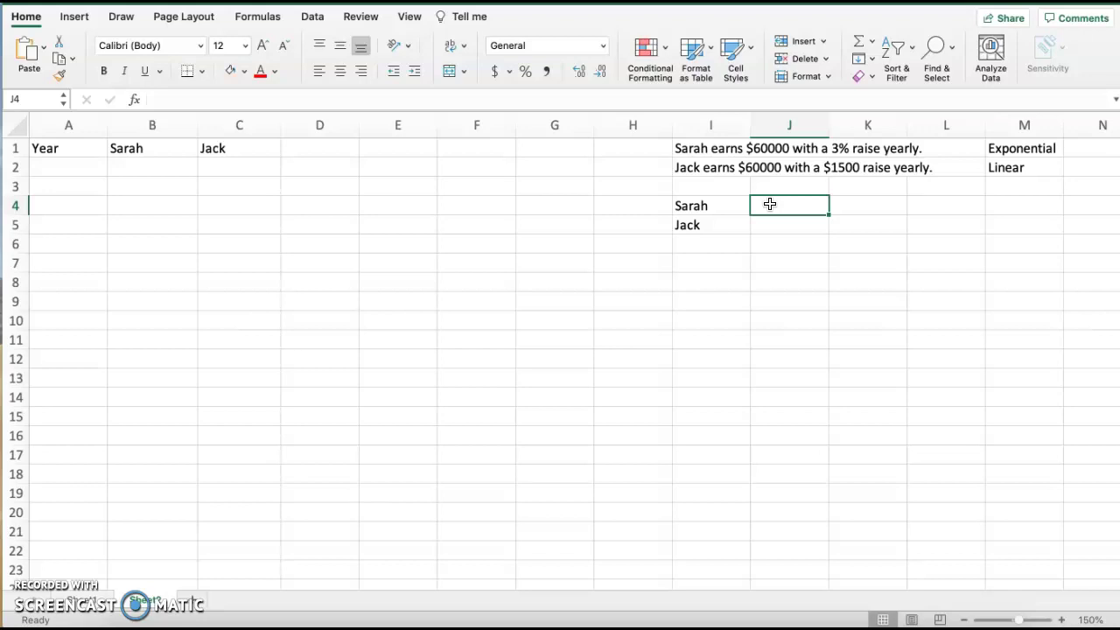
pyautogui.write('y=')
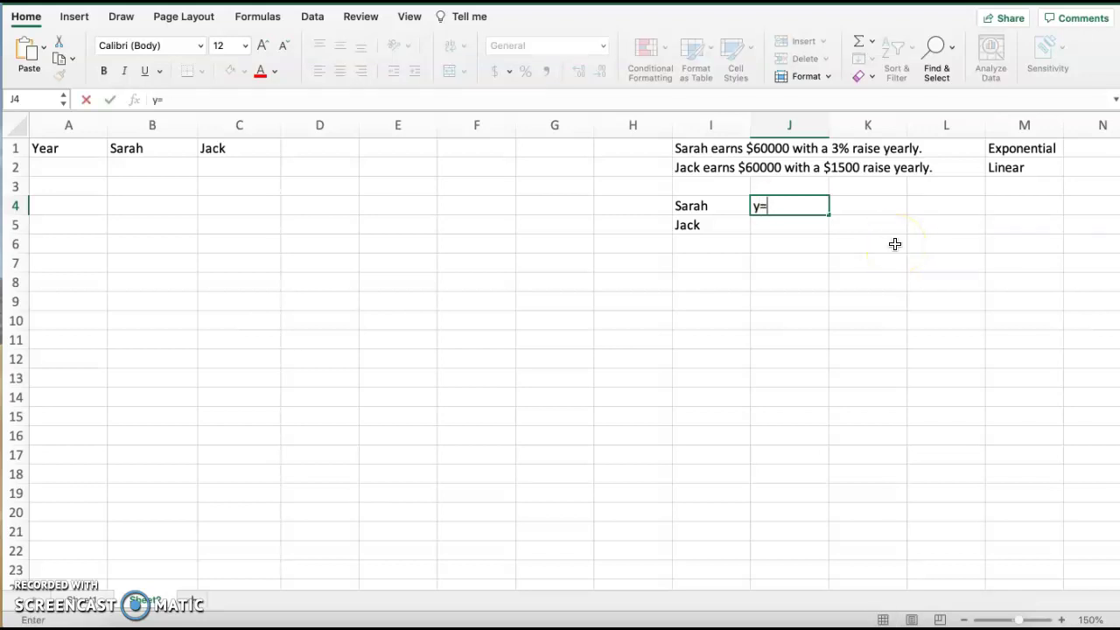
pyautogui.write('60000(')
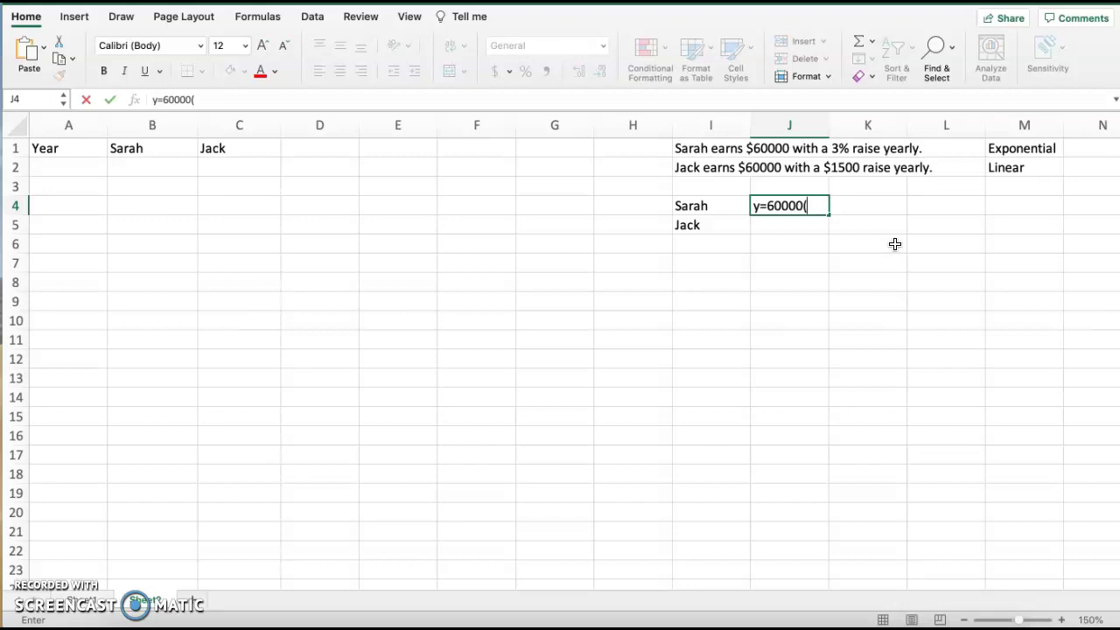
pyautogui.write('1+0.03)^t')
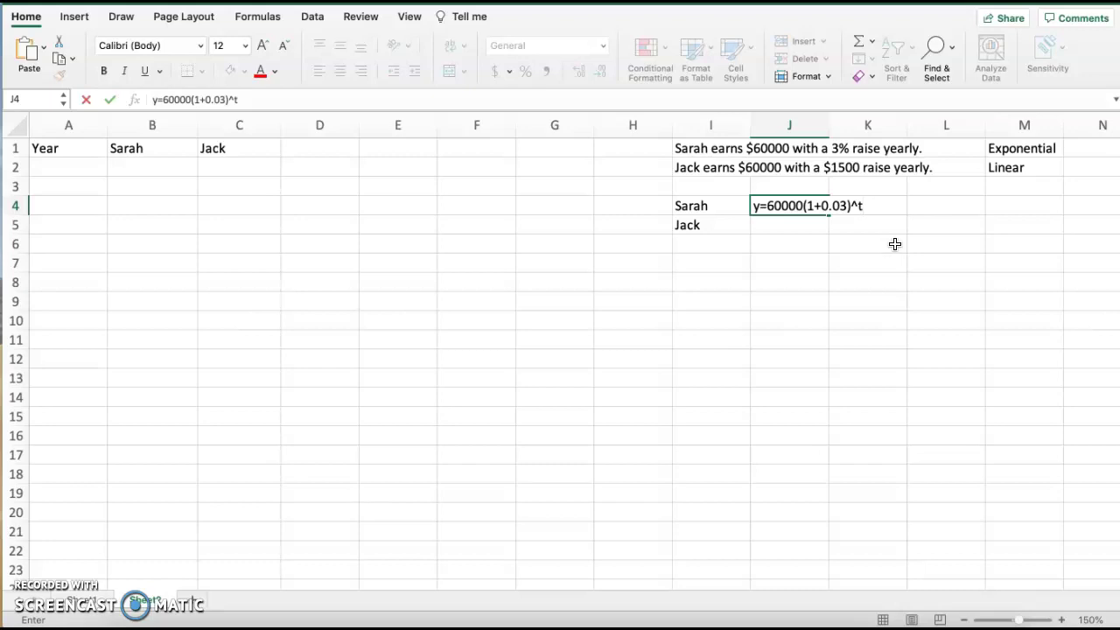
pyautogui.press('Return')
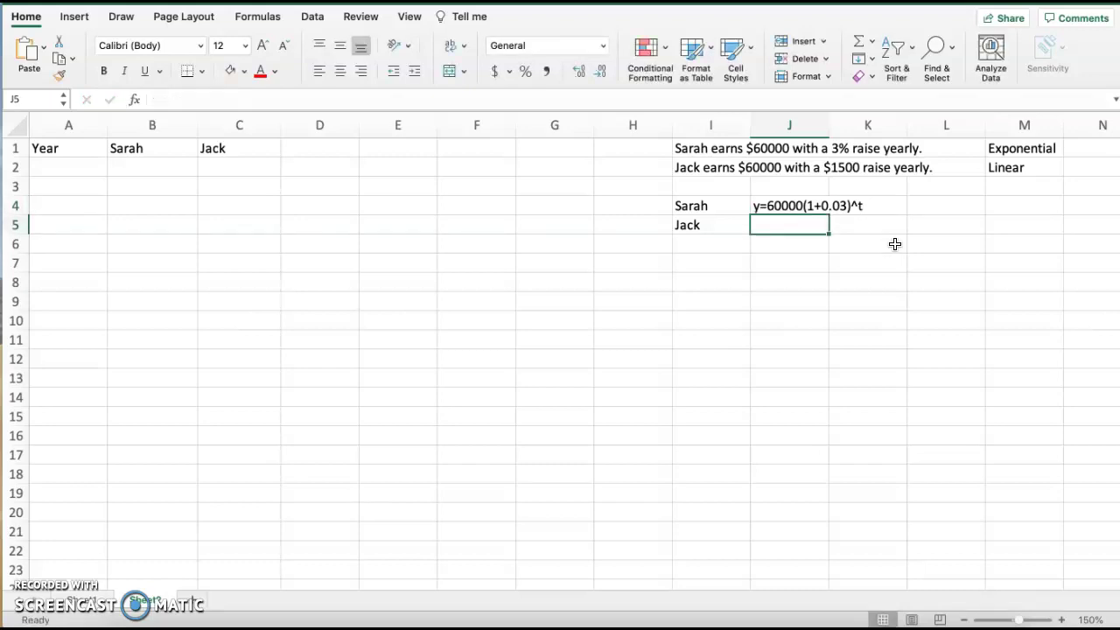
# - Write the linear salary equation y=1500t+60000 in J5, using t as the variable, beside the second earner's name
pyautogui.click(36, 593)
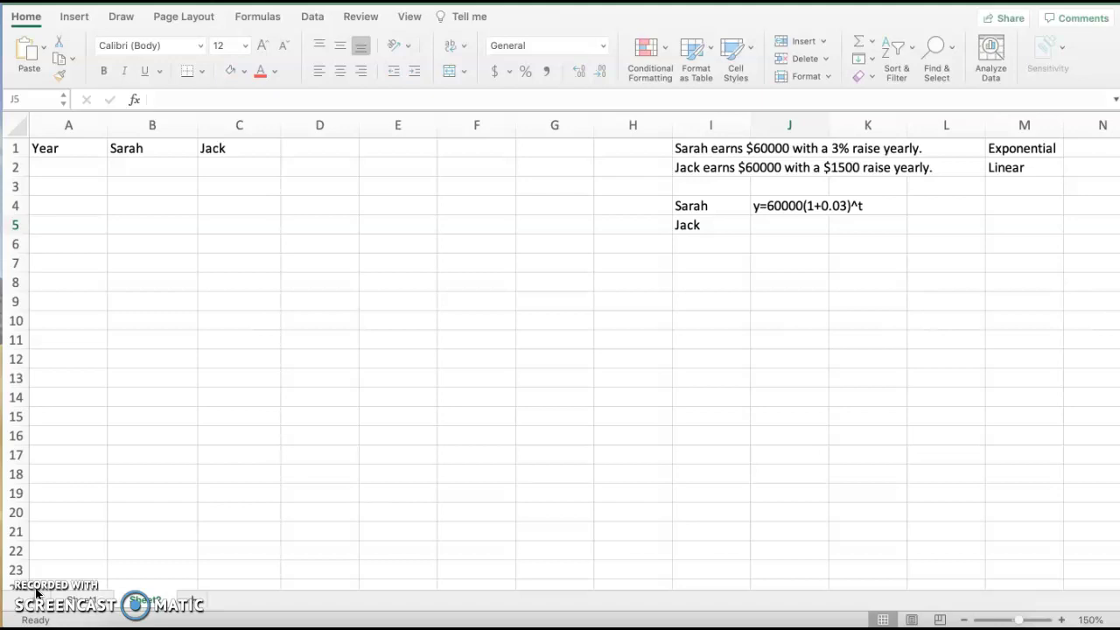
pyautogui.click(768, 229)
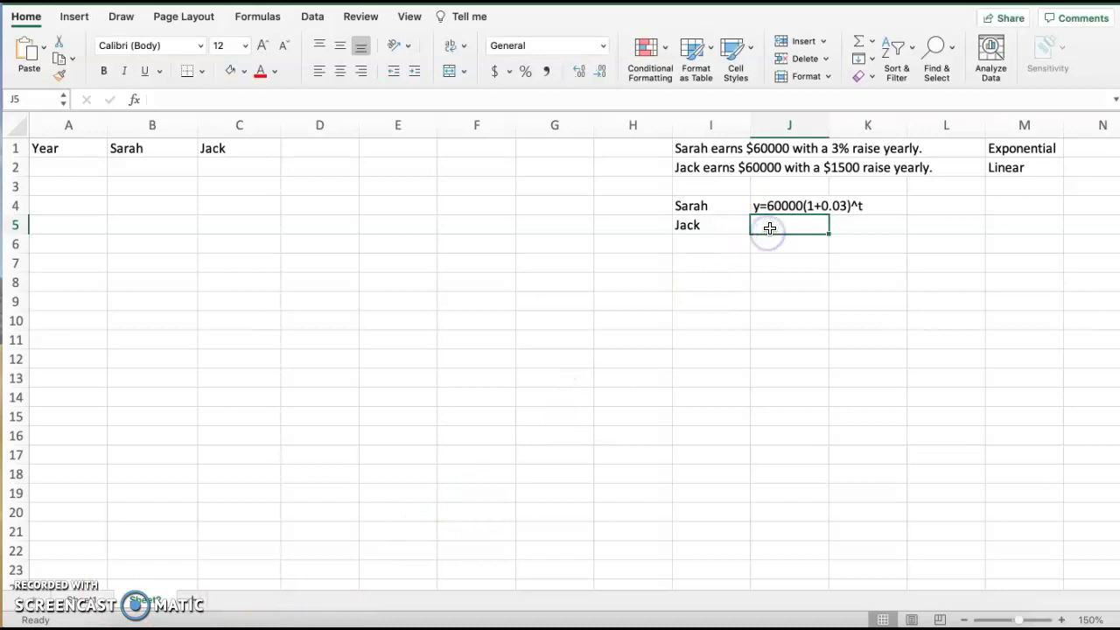
pyautogui.write('y=1500x+')
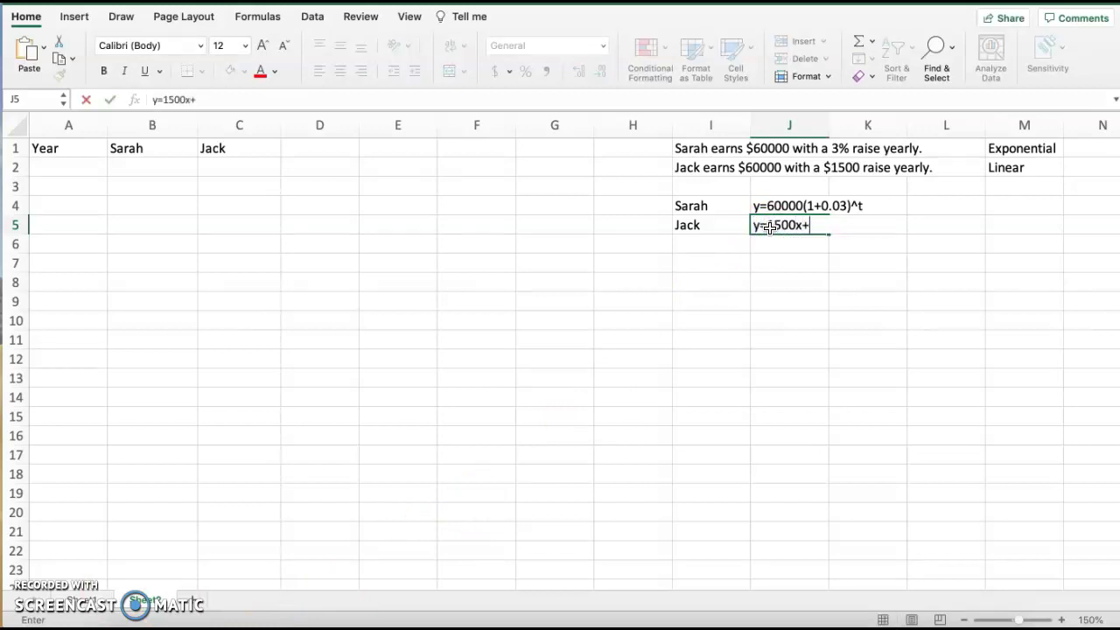
pyautogui.write('60000')
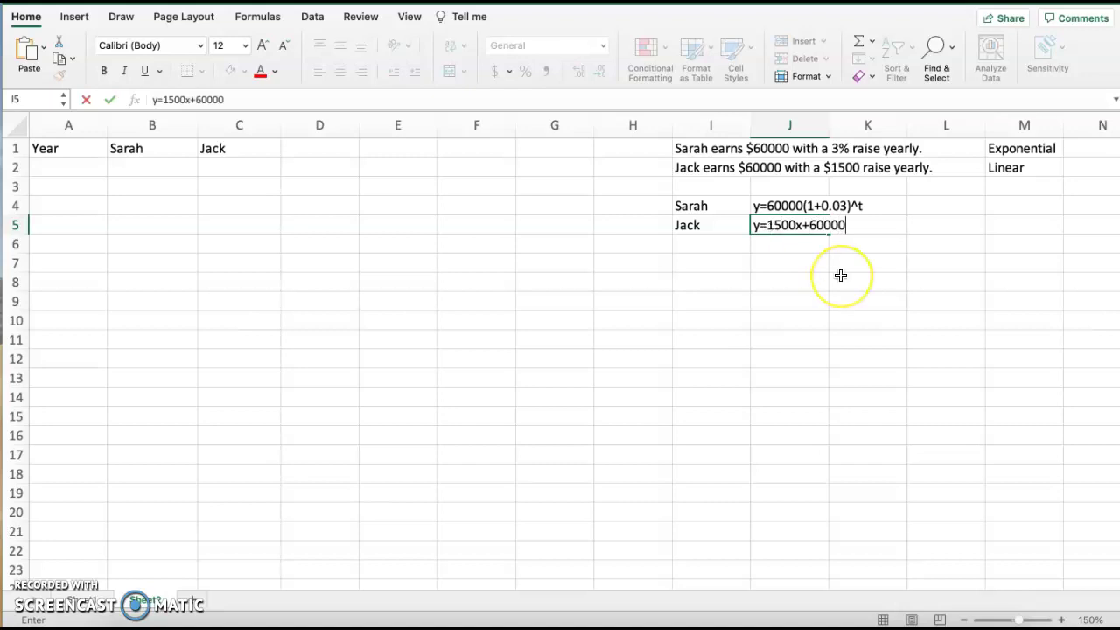
pyautogui.click(801, 226)
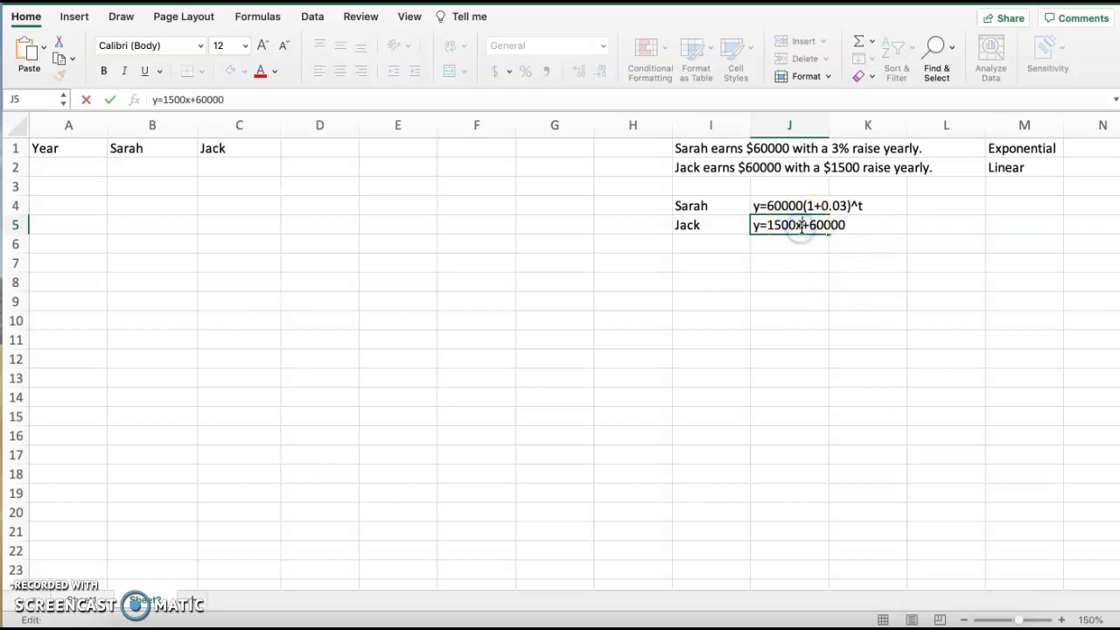
pyautogui.press('BackSpace')
pyautogui.write('t')
pyautogui.click(931, 341)
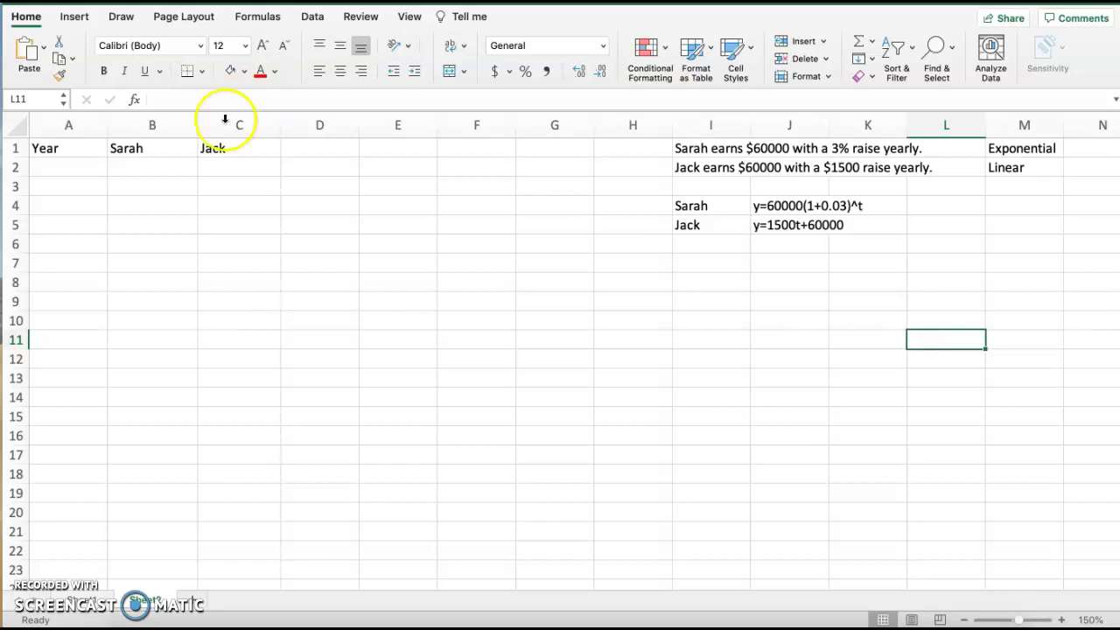
# - Enter 0 and 1 as the first two values of the Year column in A2 and A3
pyautogui.click(87, 168)
pyautogui.write('0')
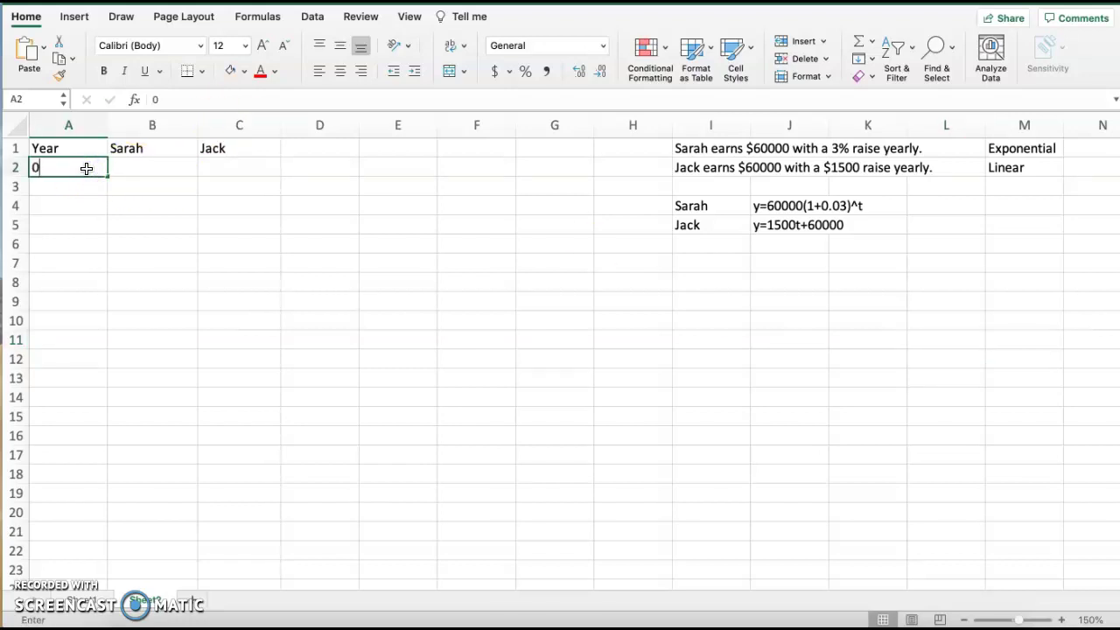
pyautogui.press('Return')
pyautogui.write('1')
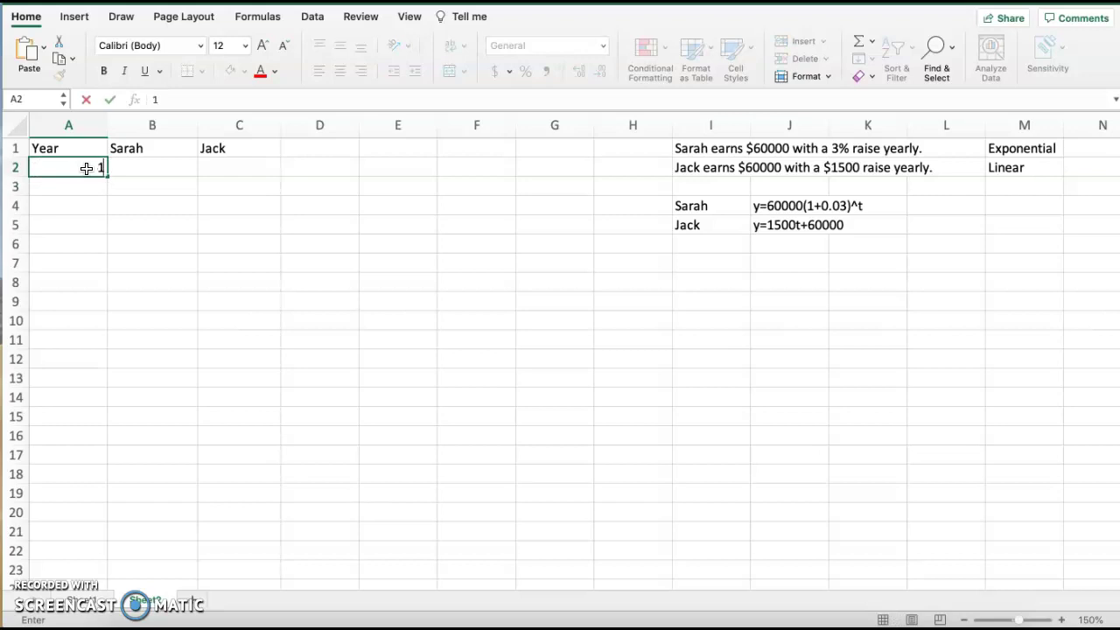
pyautogui.press('BackSpace')
pyautogui.write('0')
pyautogui.press('Return')
pyautogui.write('1')
pyautogui.press('Return')
# - Extend the year series from A2:A3 down to year 20 in A22
pyautogui.moveTo(87, 170); pyautogui.dragTo(93, 187)
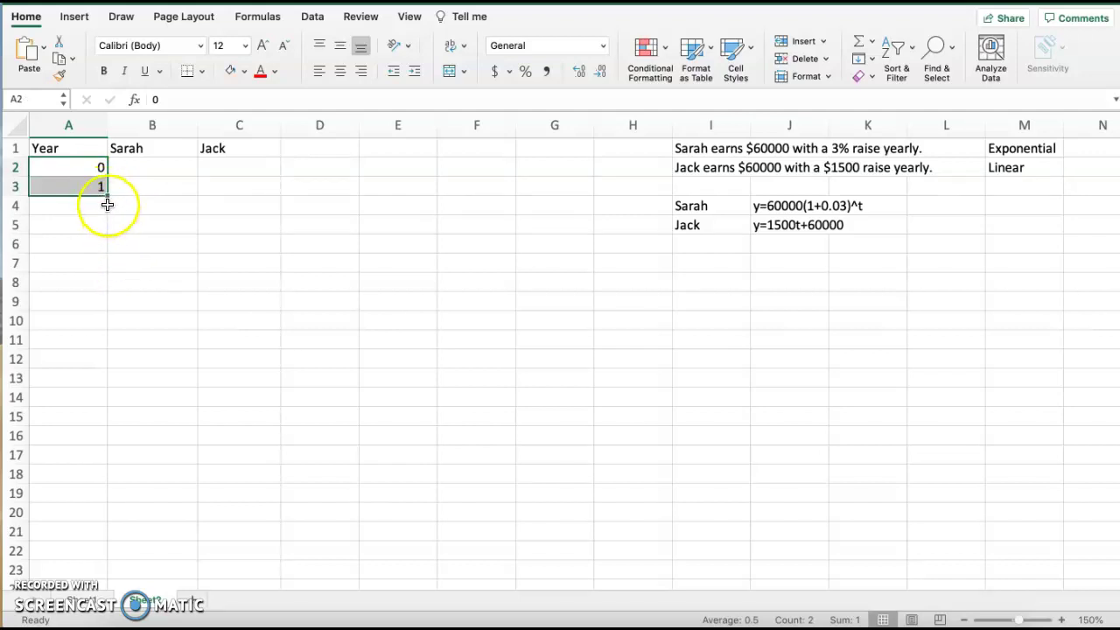
pyautogui.moveTo(107, 195); pyautogui.dragTo(105, 560)
pyautogui.click(239, 464)
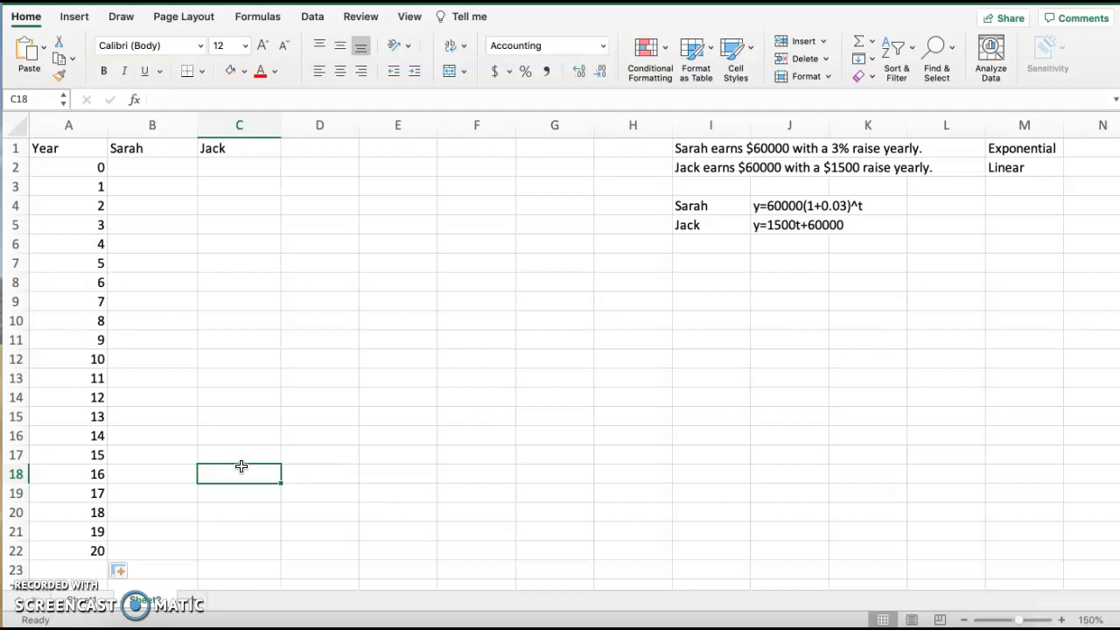
# - Enter the exponential salary formula =60000*(1+0.03)^A2 in B2
pyautogui.click(143, 175)
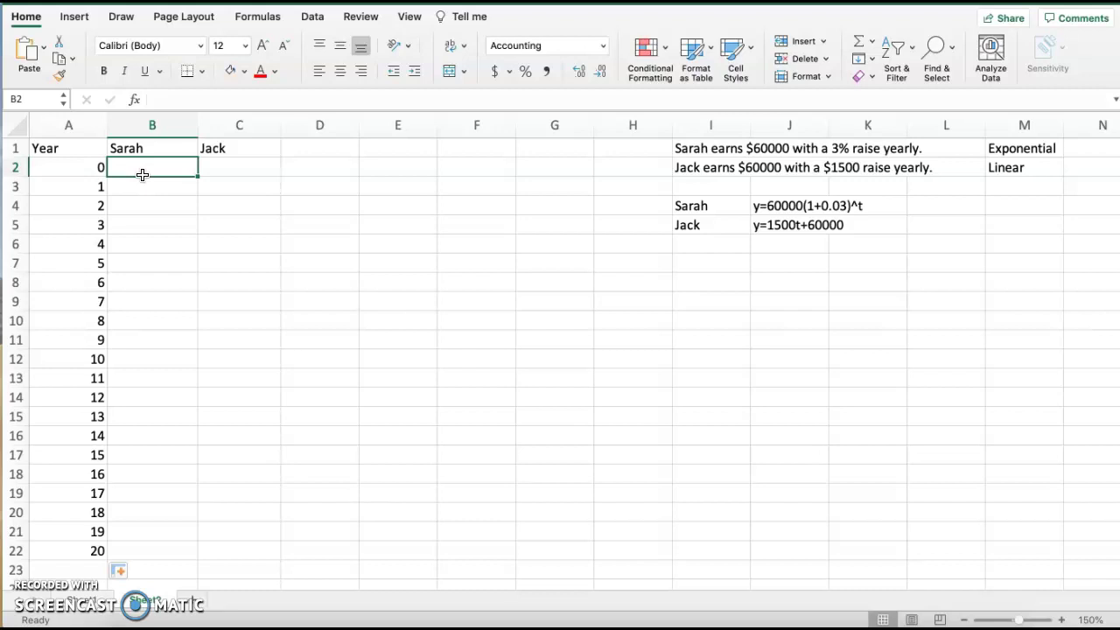
pyautogui.write('=600')
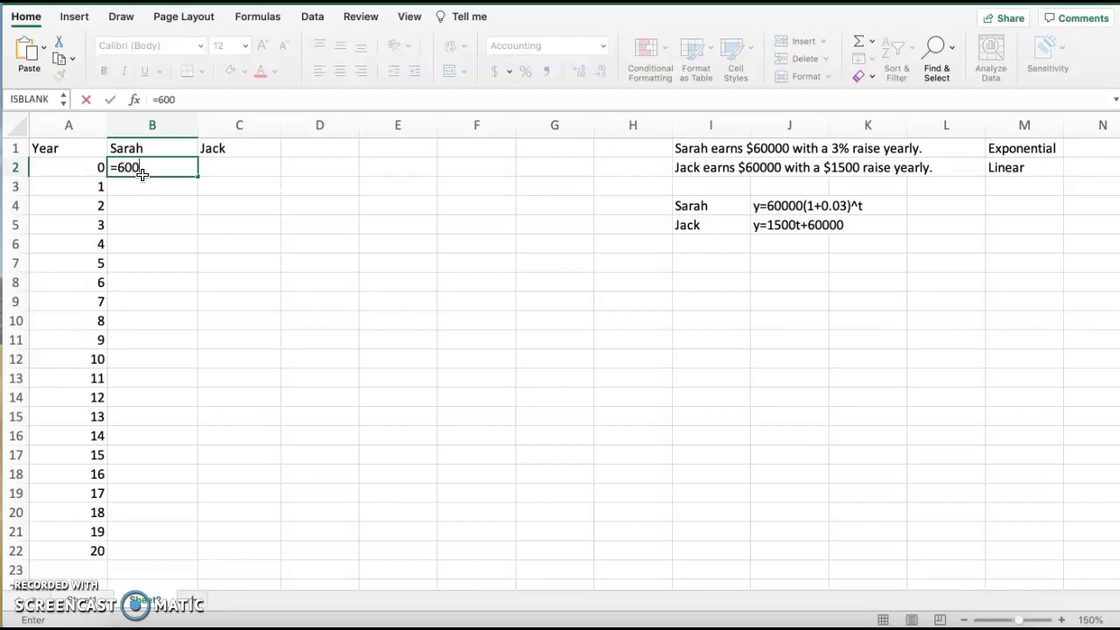
pyautogui.write('00')
pyautogui.write('*(1+0.03)')
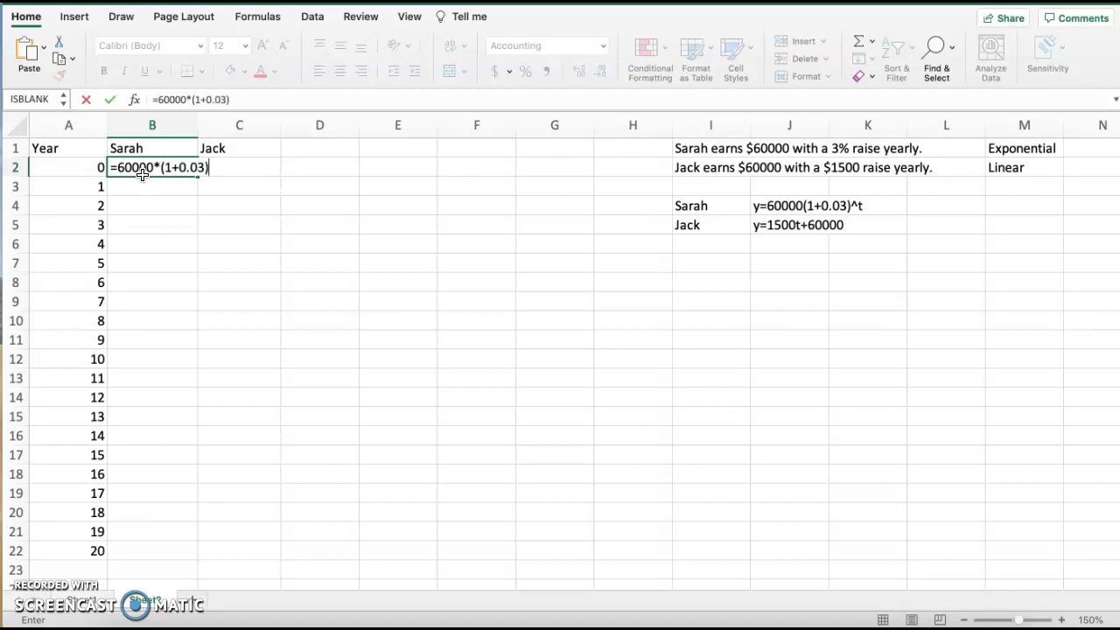
pyautogui.write('^')
pyautogui.click(81, 166)
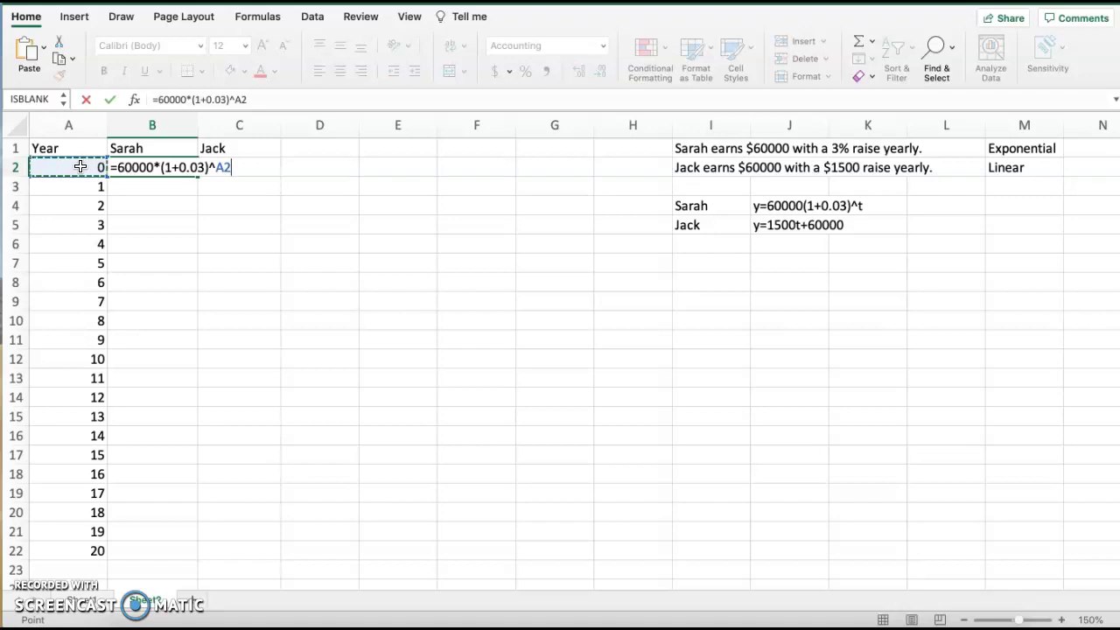
pyautogui.press('Return')
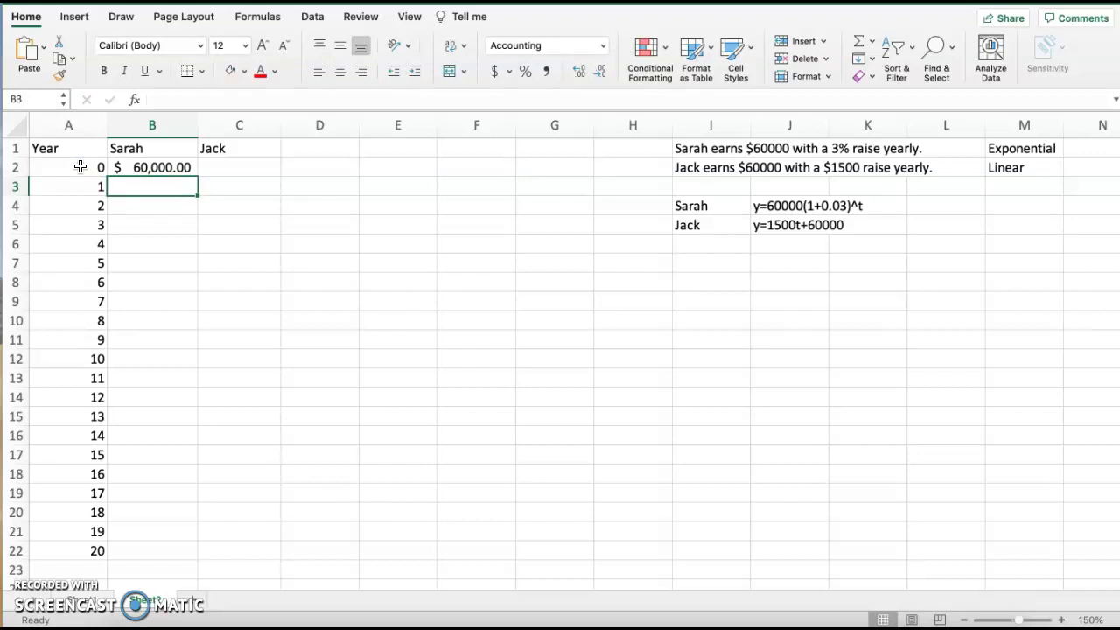
# - Fill the exponential salary formula from B2 down to B22 for all years
pyautogui.click(142, 163)
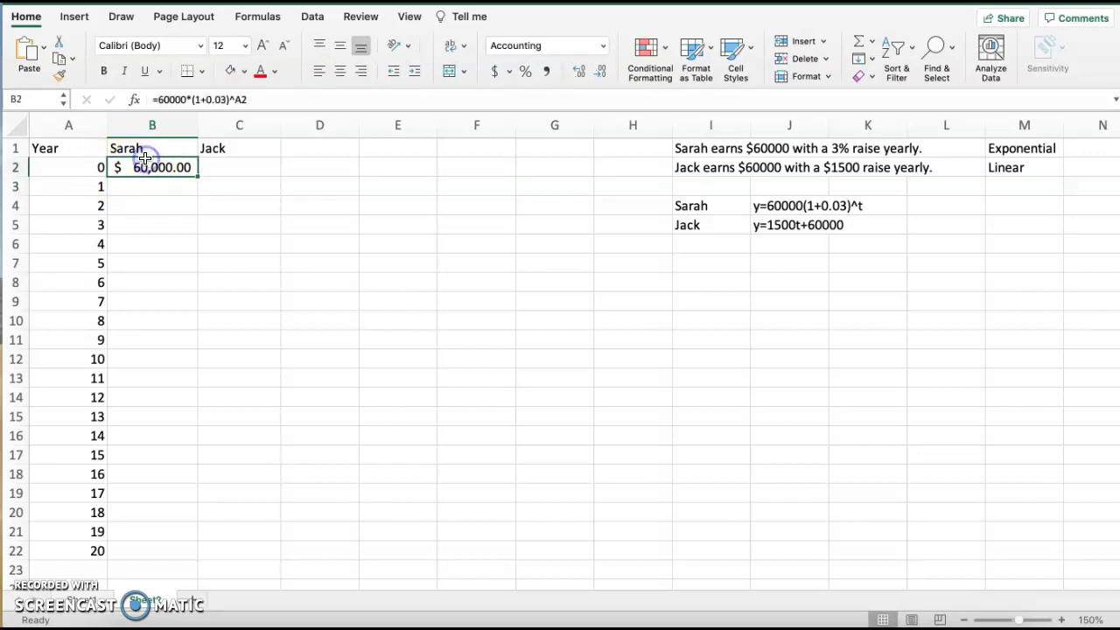
pyautogui.doubleClick(198, 176)
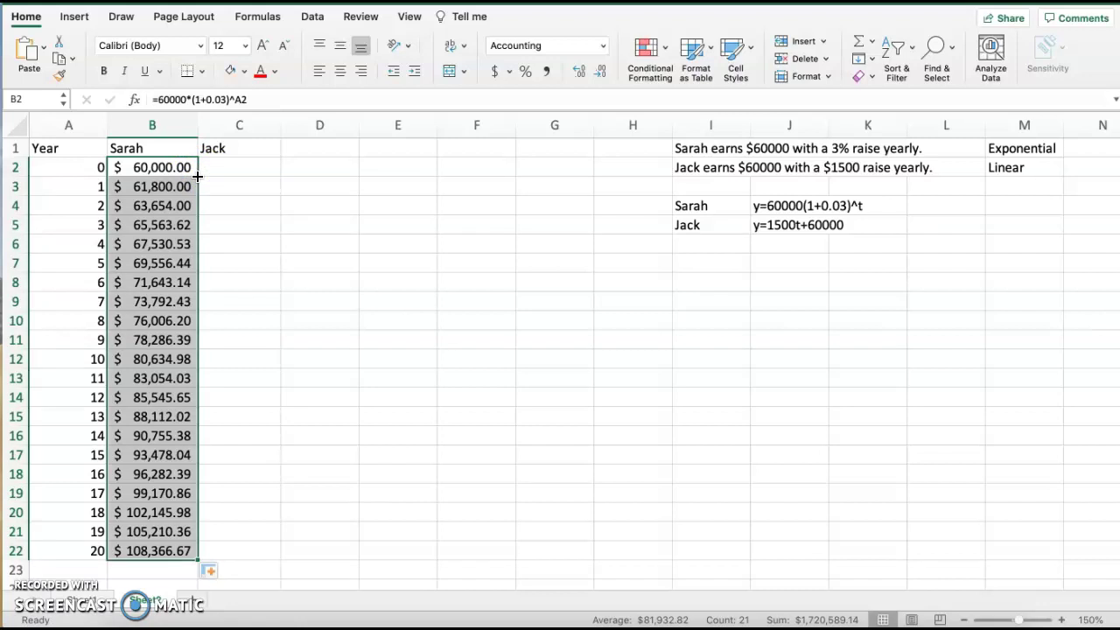
pyautogui.click(157, 550)
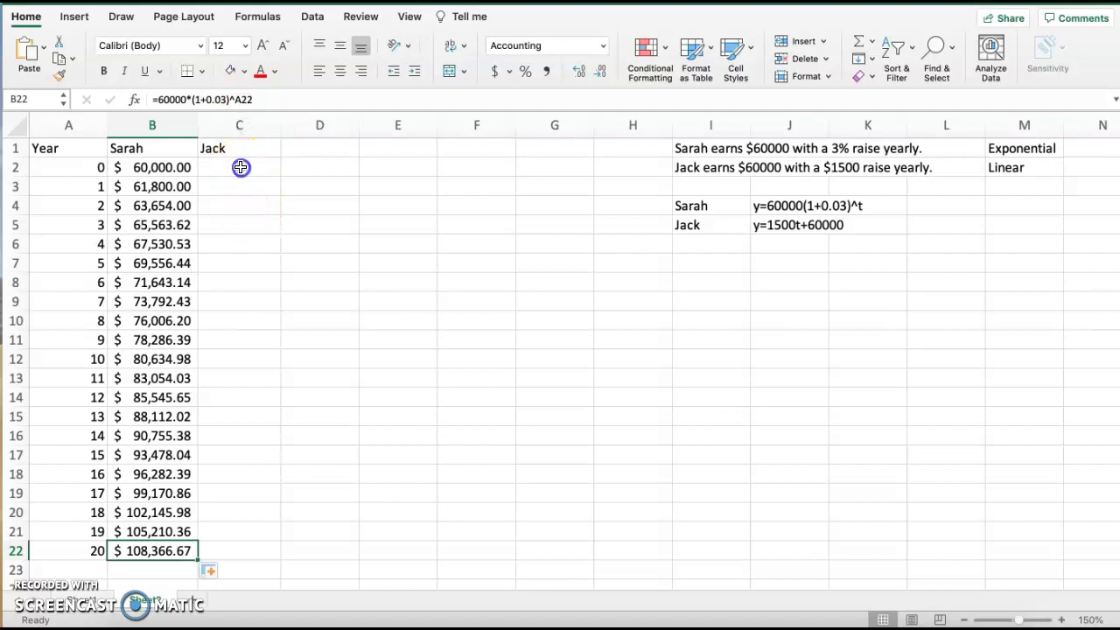
# - Enter the linear salary formula =1500*A2+60000 in C2
pyautogui.click(240, 167)
pyautogui.write('=')
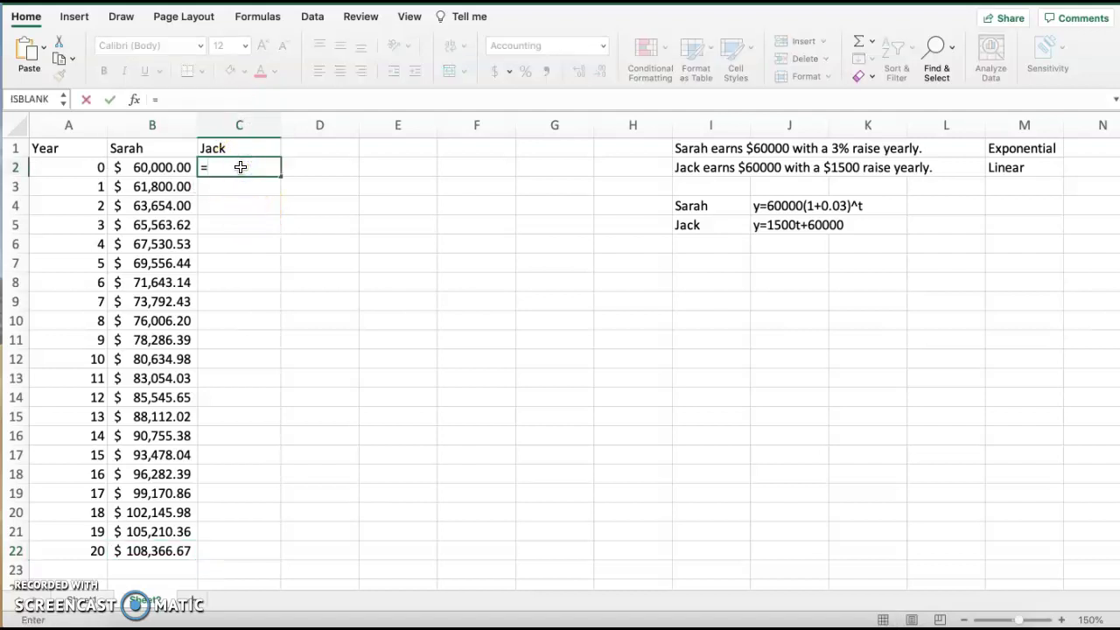
pyautogui.write('1500*')
pyautogui.click(95, 167)
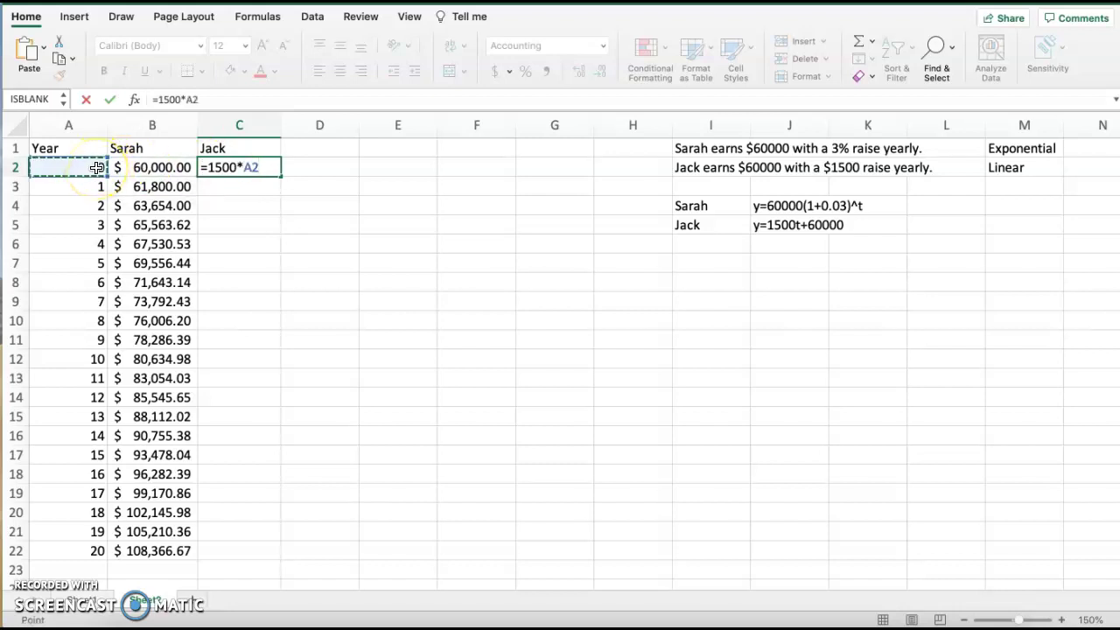
pyautogui.write('+60000')
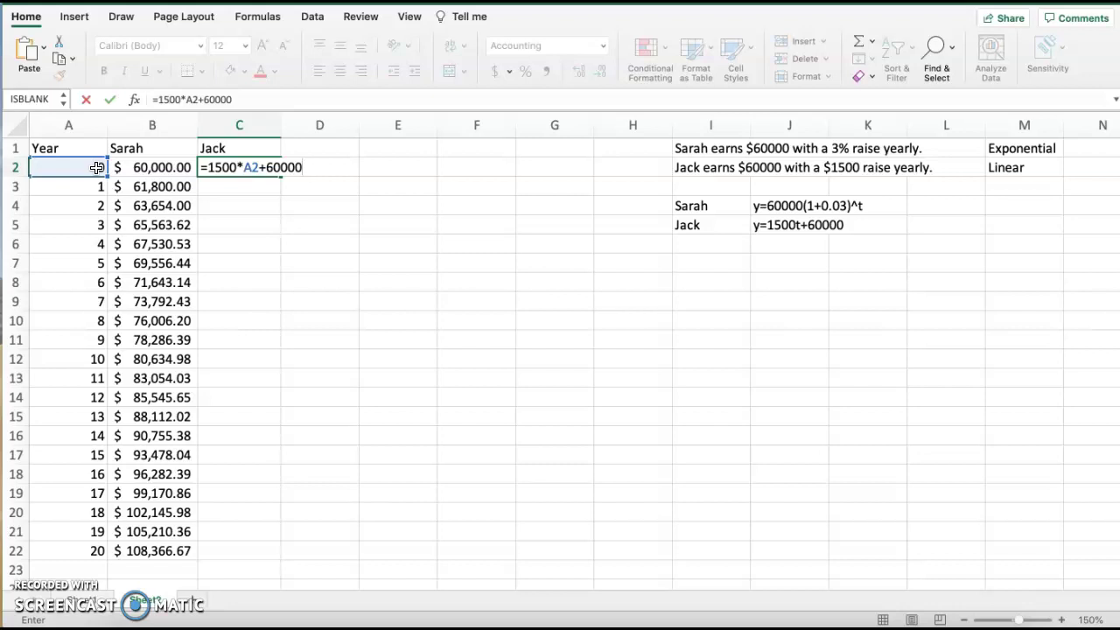
pyautogui.press('Return')
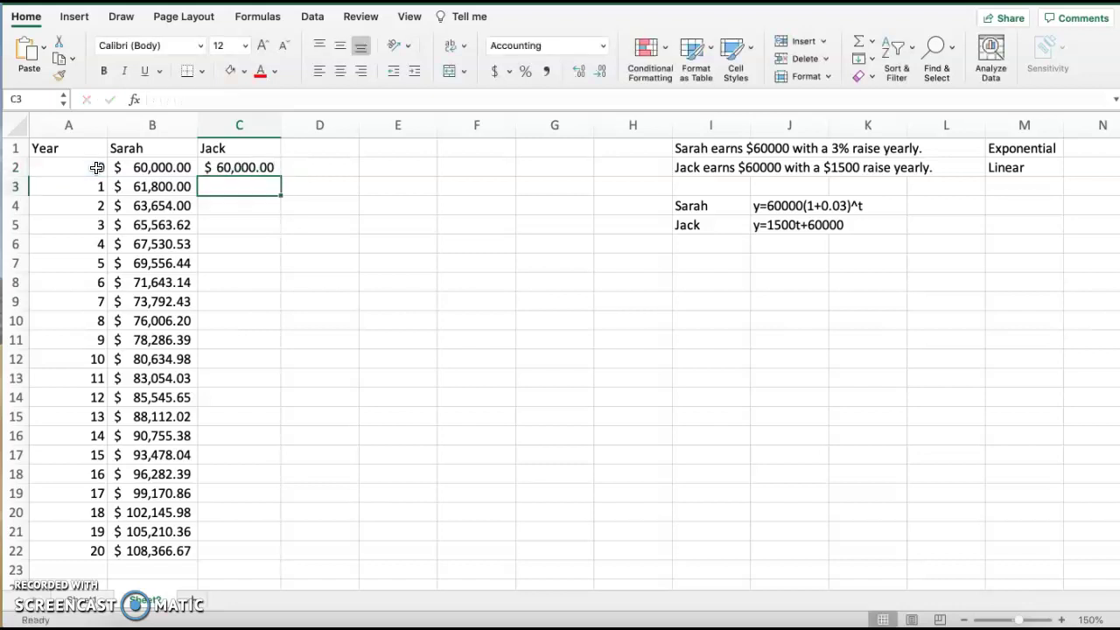
# - Fill the linear salary formula from C2 down to C22 for all years
pyautogui.click(230, 167)
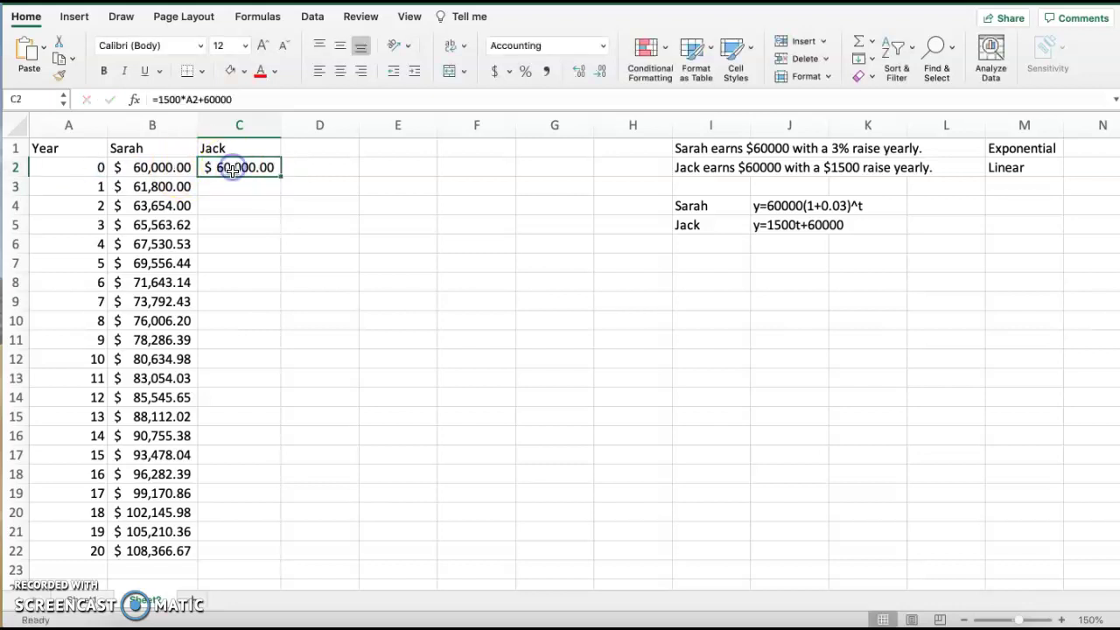
pyautogui.doubleClick(279, 175)
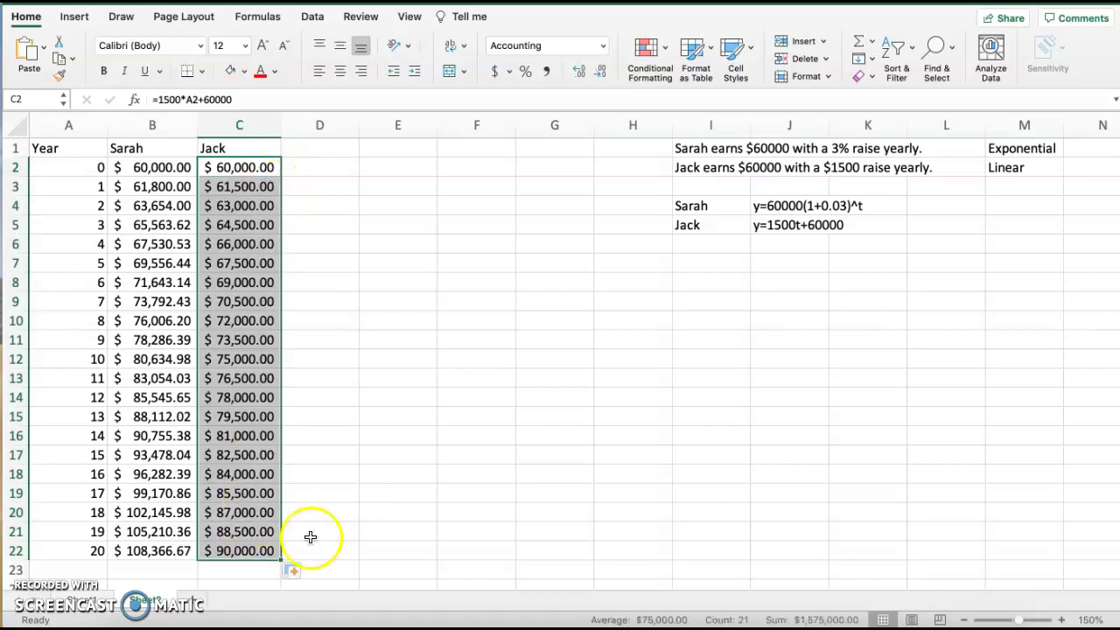
pyautogui.click(355, 532)
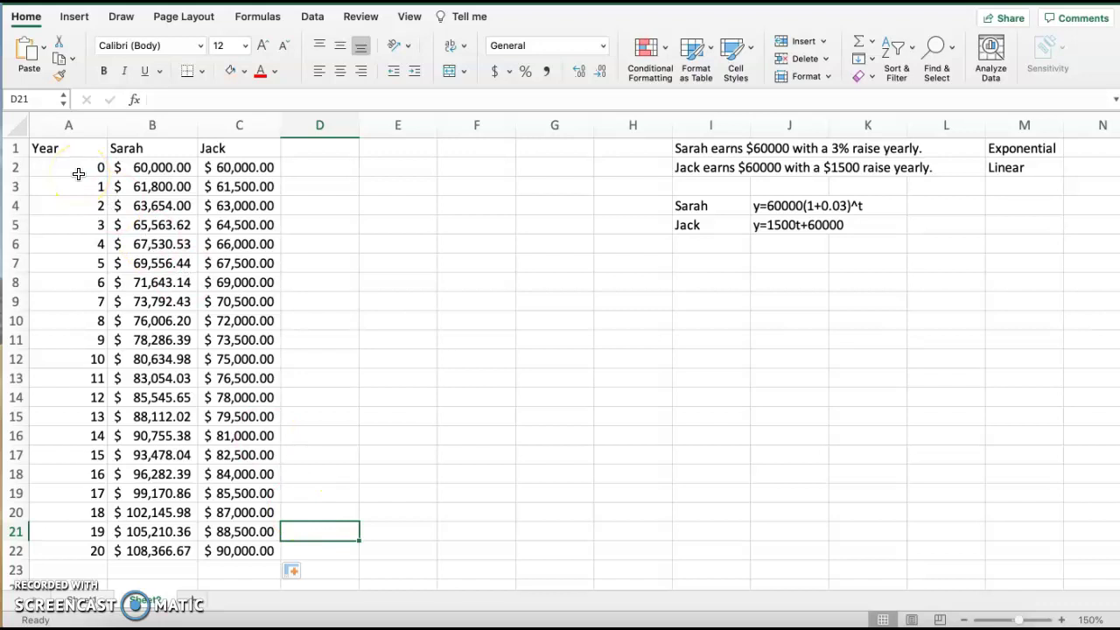
# - Insert a basic 2-D line chart from the year and both salary columns, A1:C22
pyautogui.moveTo(70, 148); pyautogui.dragTo(225, 536)
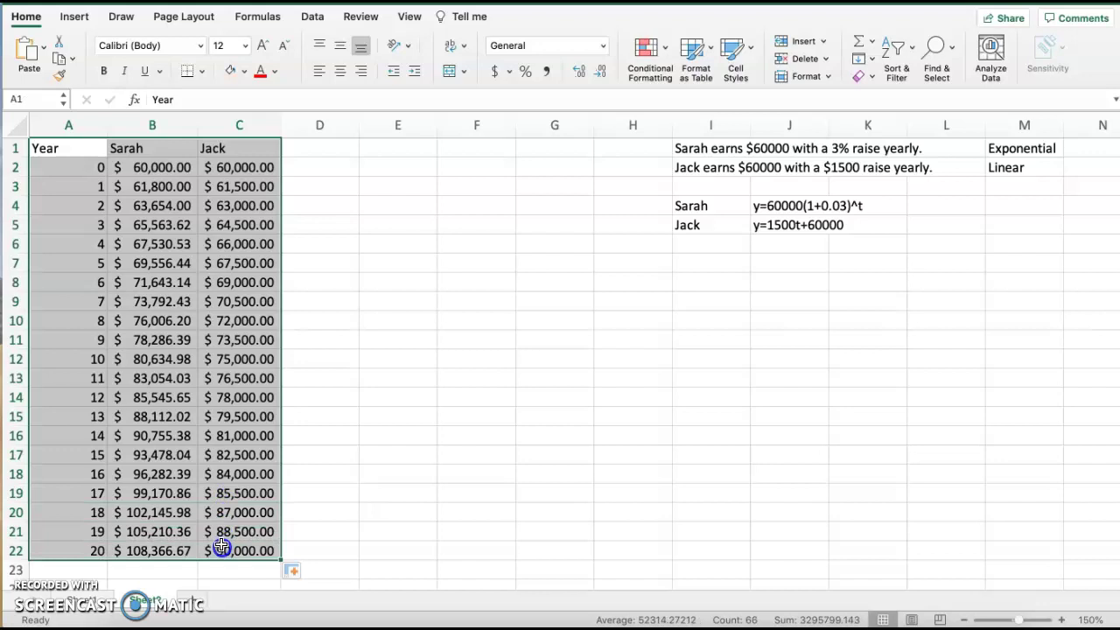
pyautogui.click(74, 18)
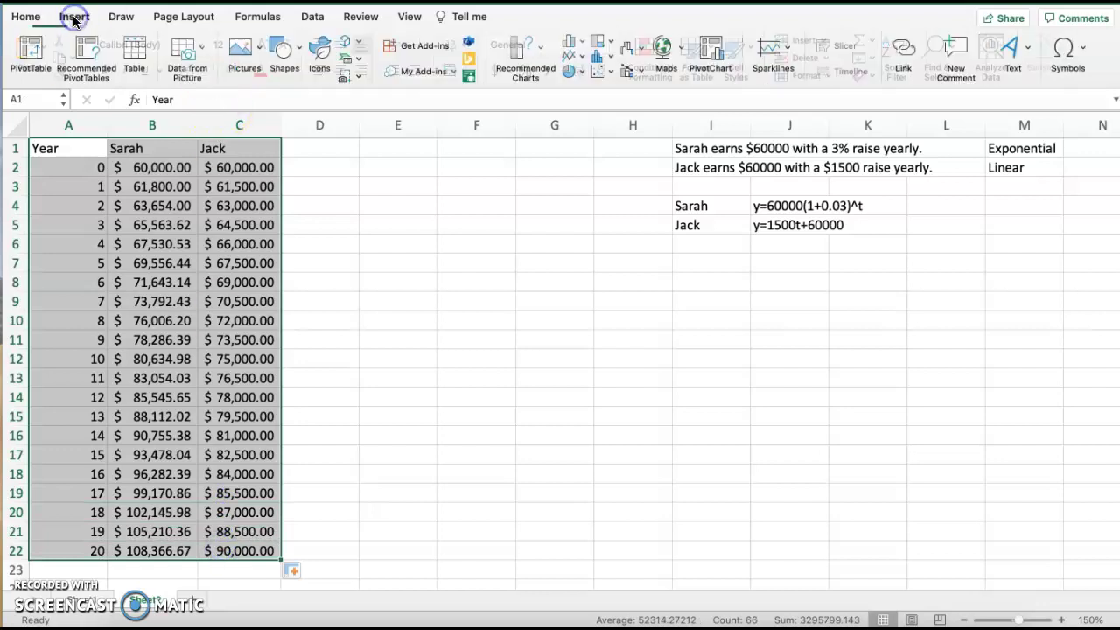
pyautogui.click(578, 59)
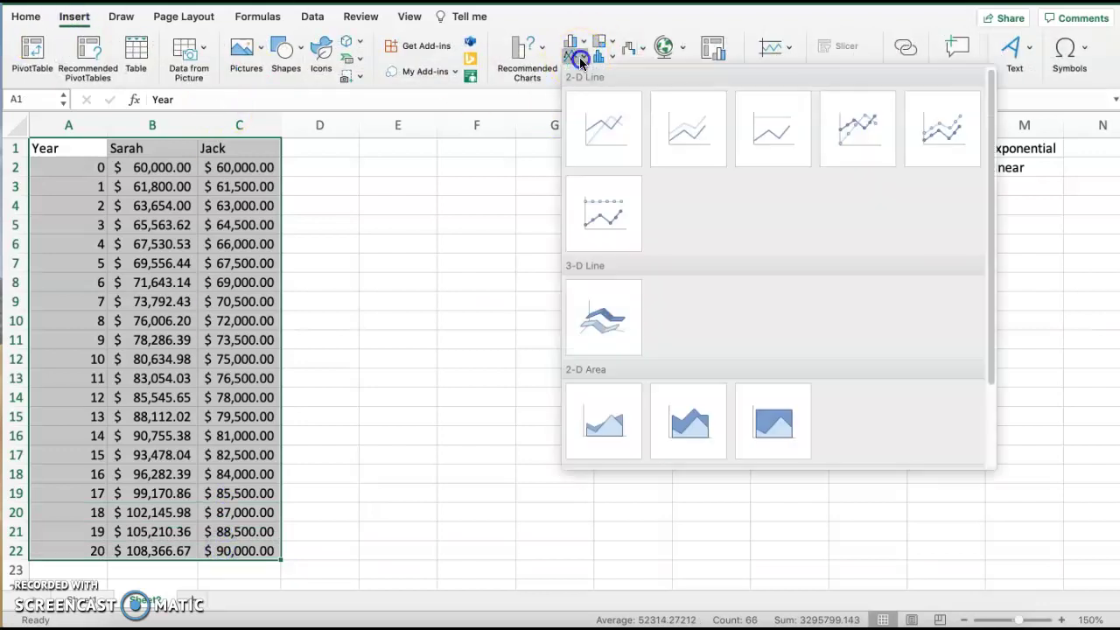
pyautogui.click(610, 135)
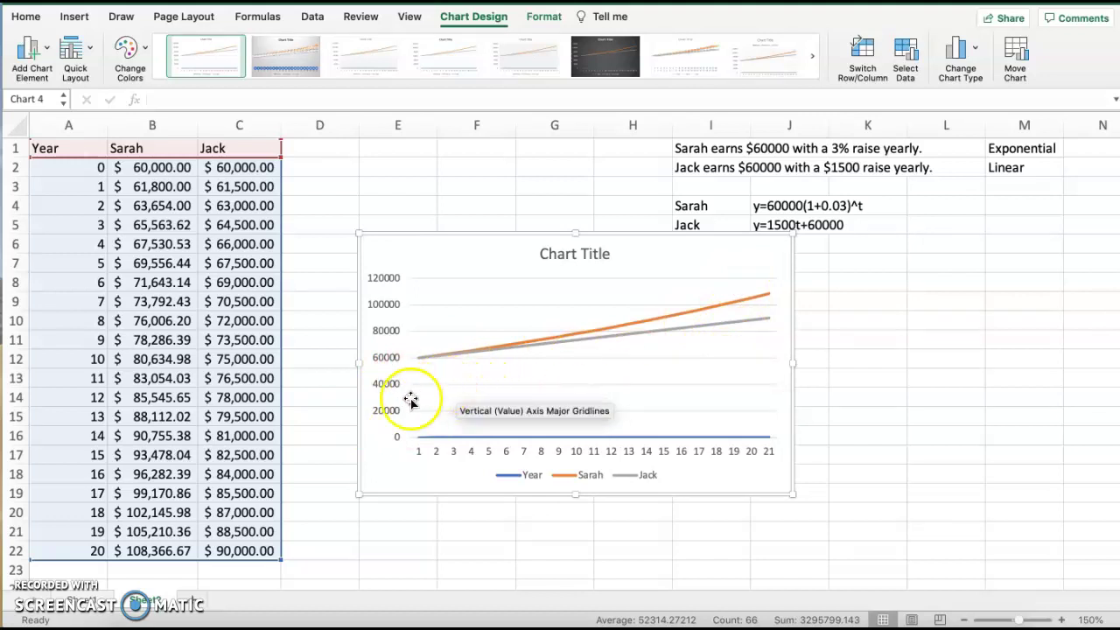
# - Set the minimum bound of the chart's vertical axis to 45000 and enlarge the chart to reach about column K, row 22
pyautogui.click(382, 385)
pyautogui.doubleClick(382, 385)
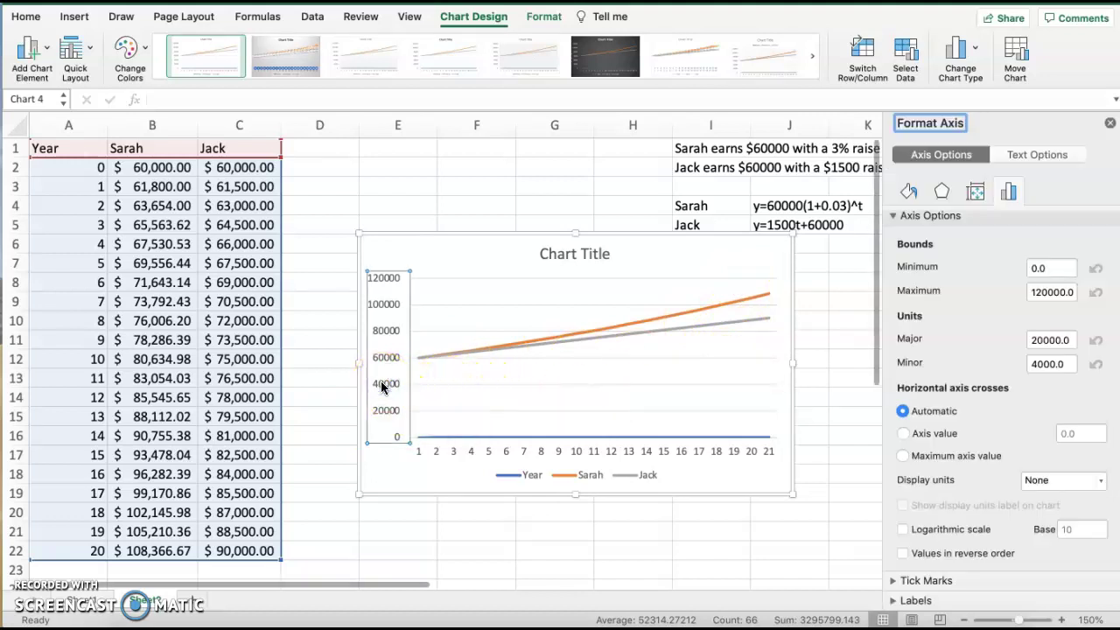
pyautogui.click(1055, 267)
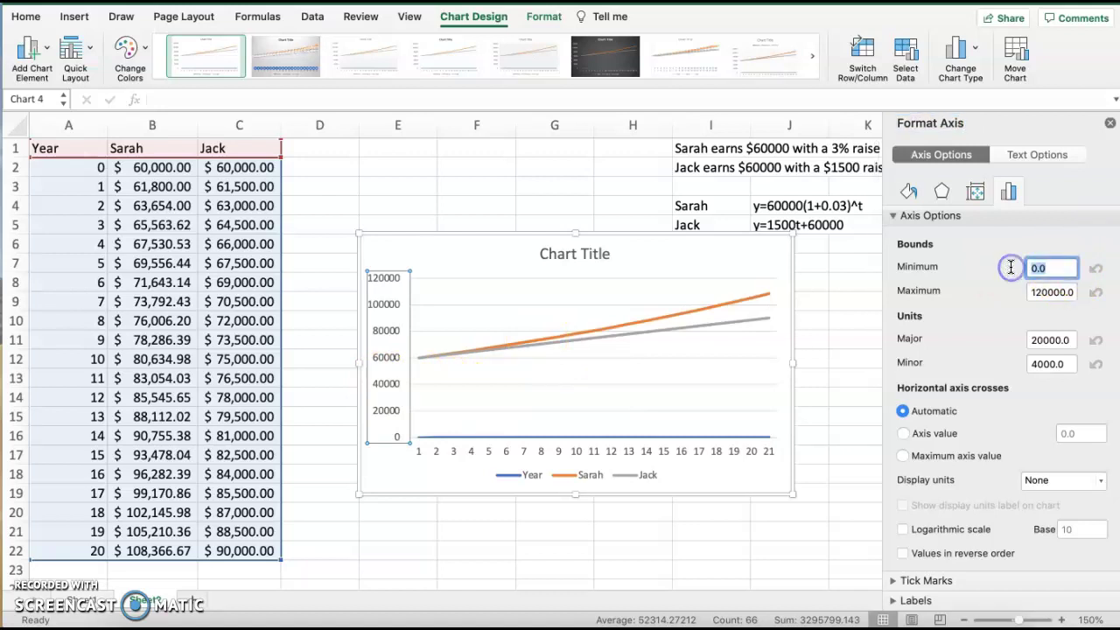
pyautogui.write('35000')
pyautogui.press('BackSpace')
pyautogui.press('BackSpace')
pyautogui.press('BackSpace')
pyautogui.press('BackSpace')
pyautogui.write('45000')
pyautogui.press('Return')
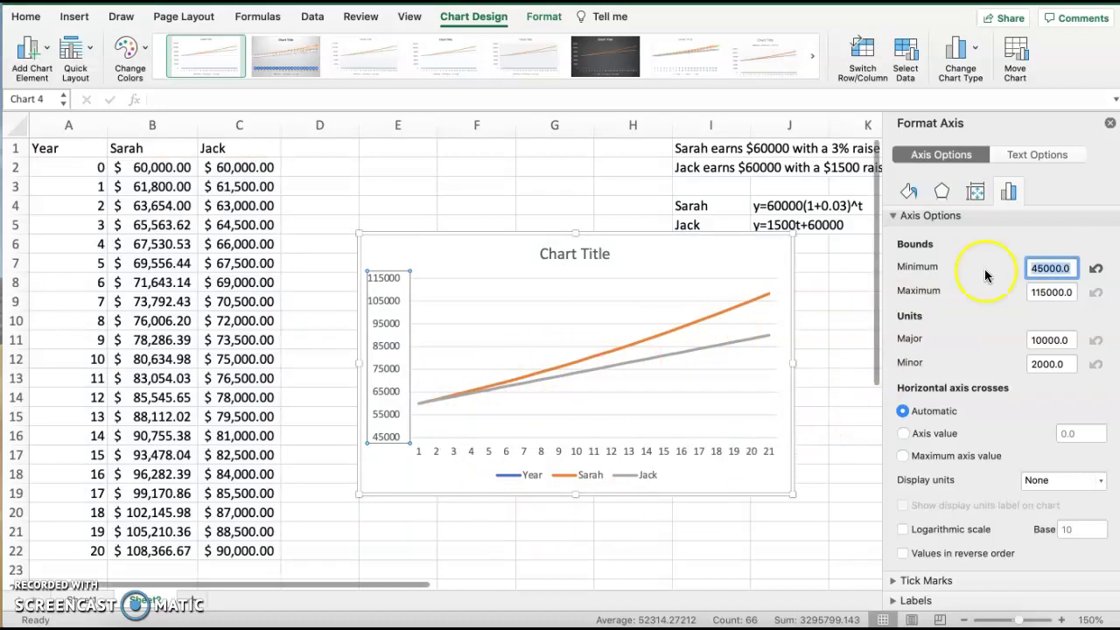
pyautogui.click(1109, 122)
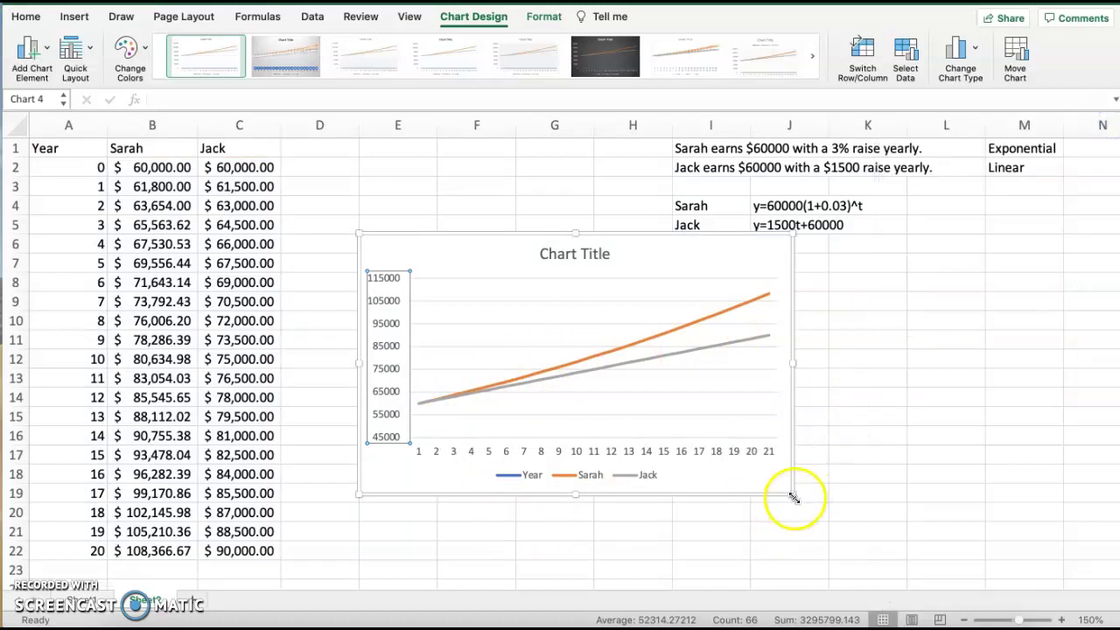
pyautogui.moveTo(792, 497); pyautogui.dragTo(910, 548)
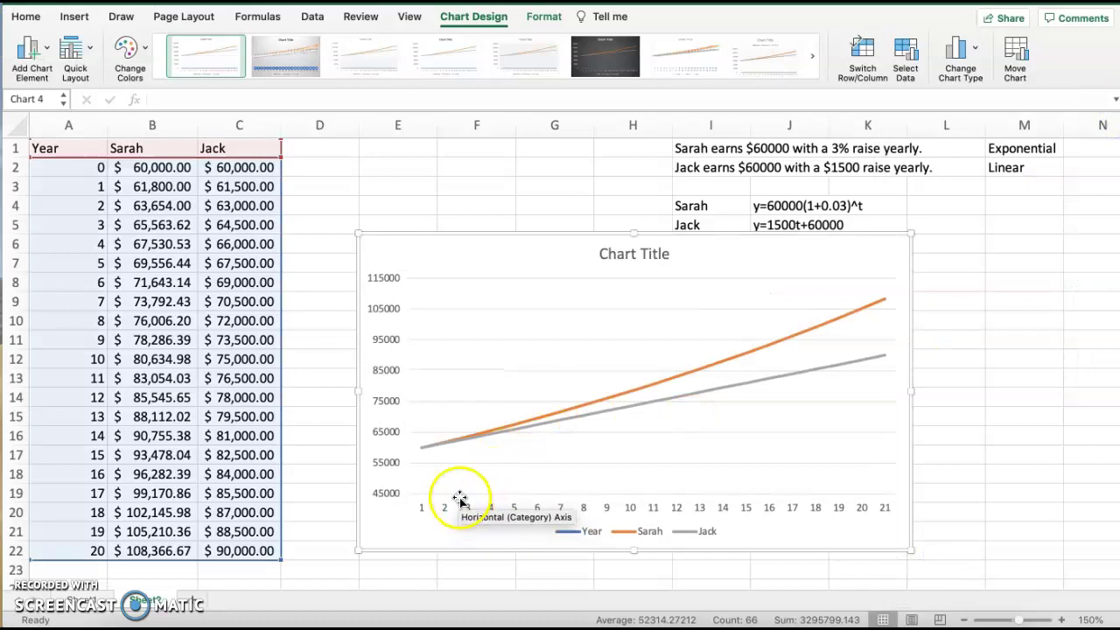